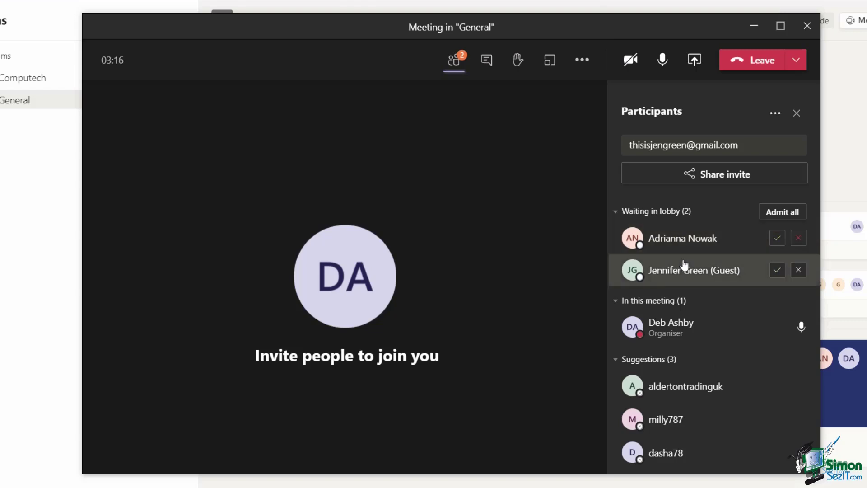
- Admit both people waiting in the lobby to the meeting individually
{"action": "left_click", "coordinate": [777, 238]}
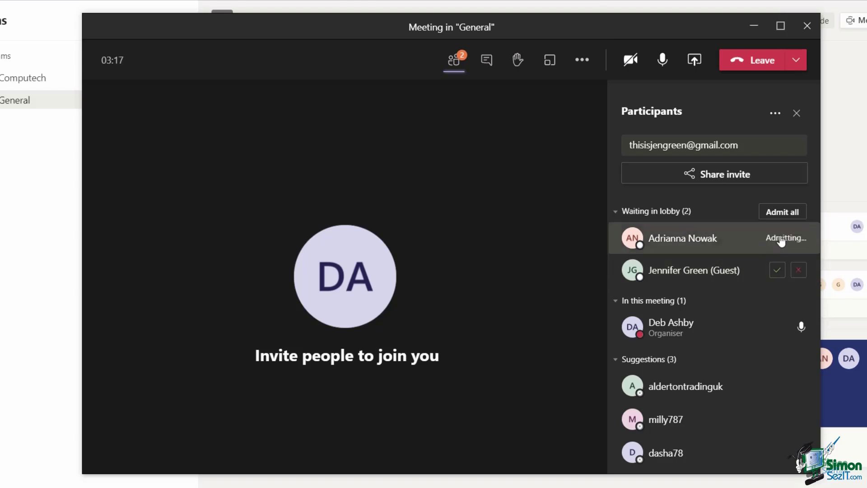
{"action": "left_click", "coordinate": [777, 271]}
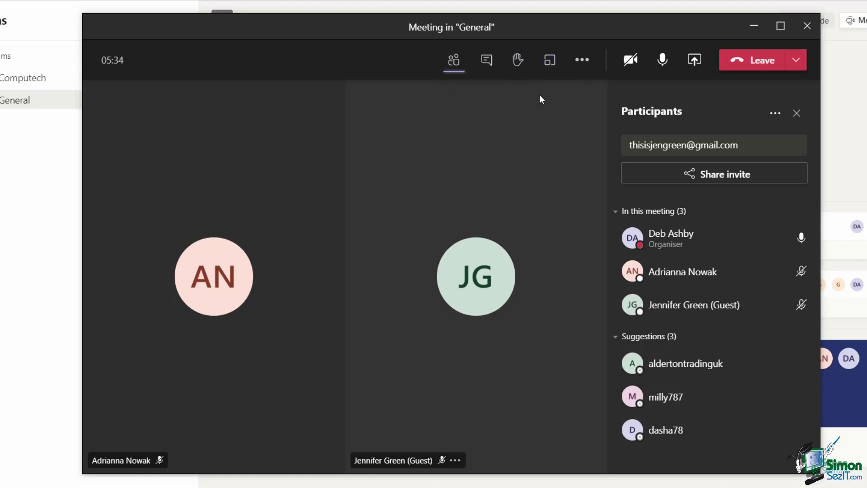
- Create 2 breakout rooms with participants assigned manually
{"action": "left_click", "coordinate": [550, 63]}
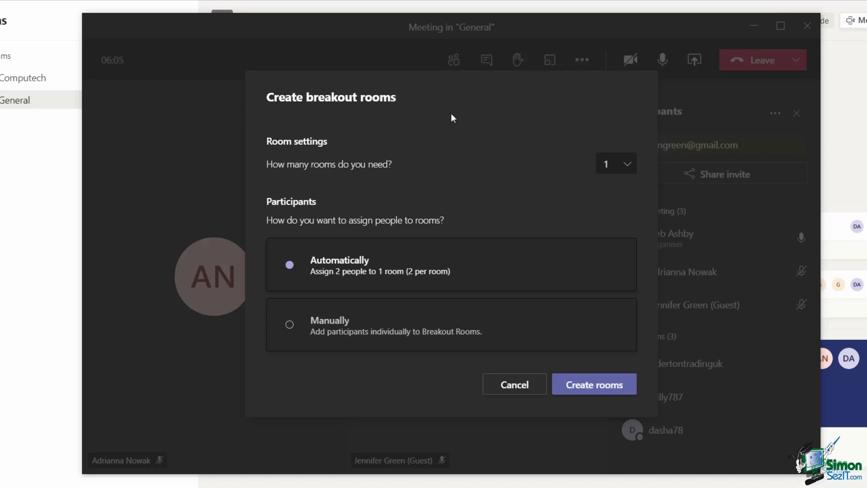
{"action": "left_click", "coordinate": [629, 167]}
{"action": "left_click", "coordinate": [611, 205]}
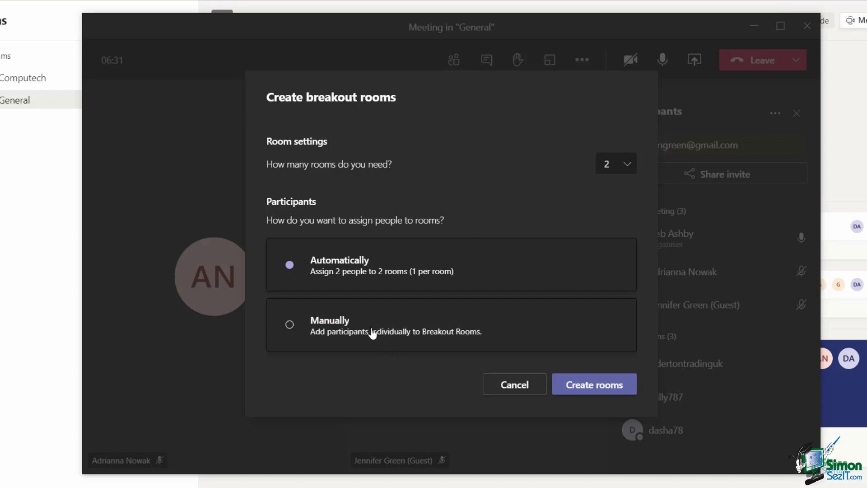
{"action": "left_click", "coordinate": [289, 325]}
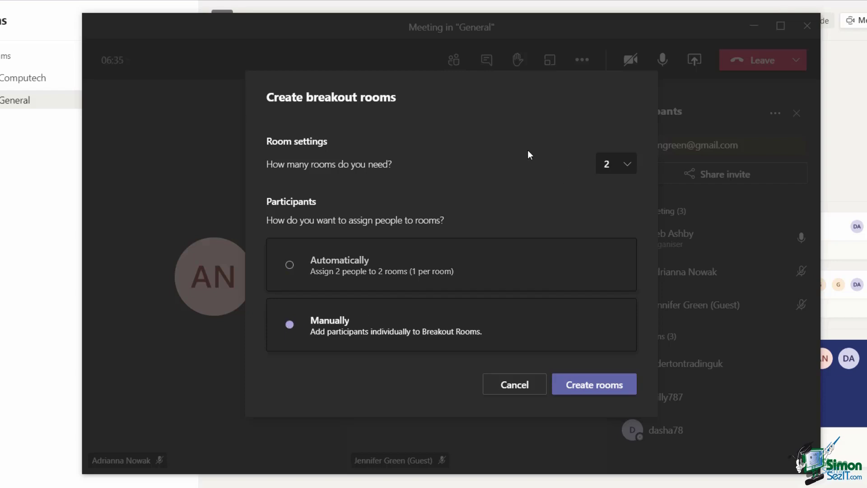
{"action": "left_click", "coordinate": [578, 389]}
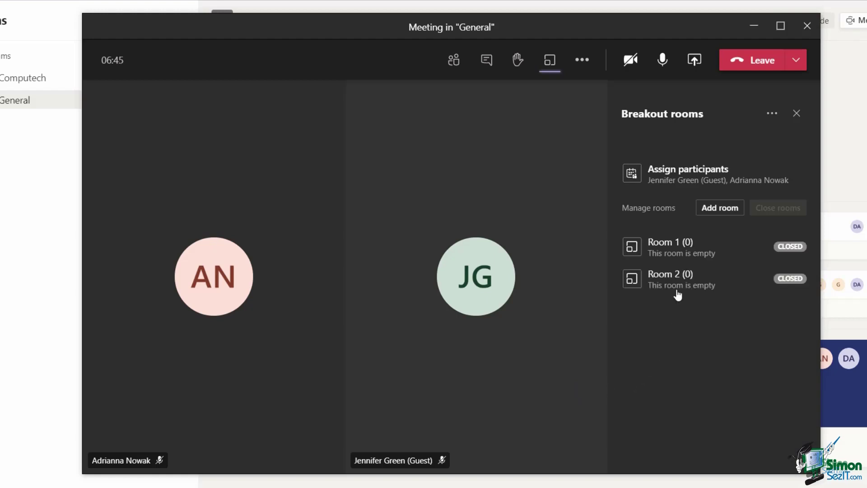
- Rename the breakout room Room 1 as Team A
{"action": "left_click", "coordinate": [683, 247]}
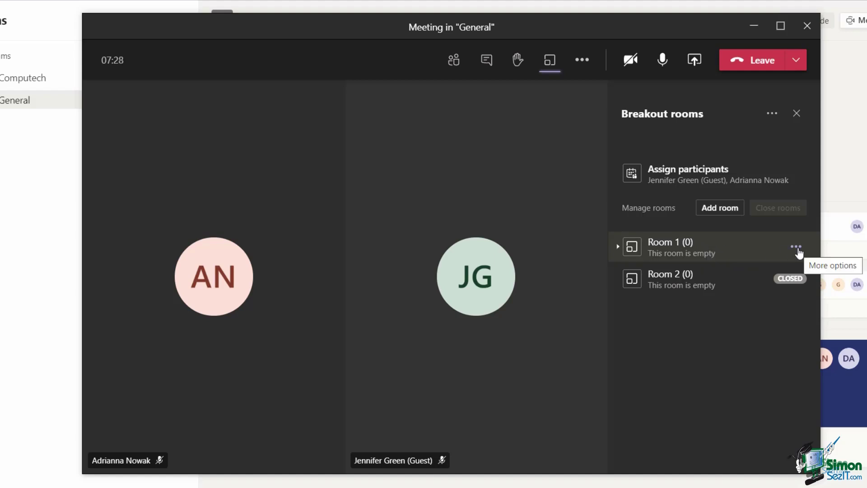
{"action": "left_click", "coordinate": [796, 247]}
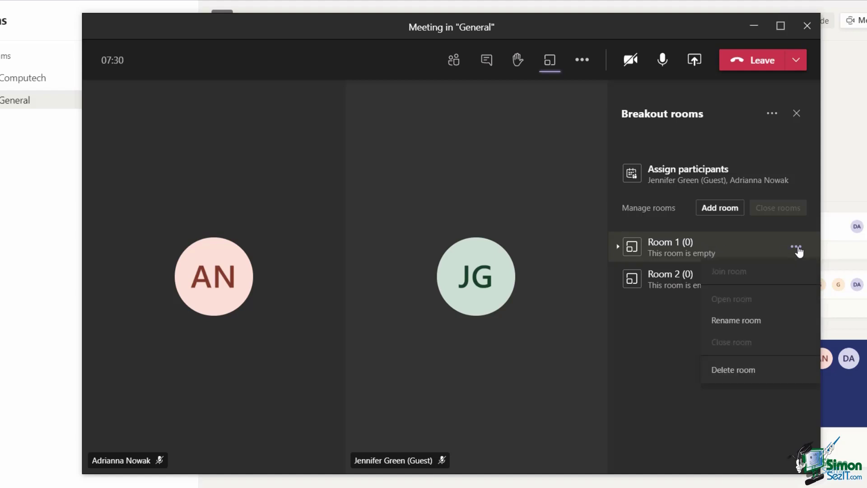
{"action": "left_click", "coordinate": [762, 324]}
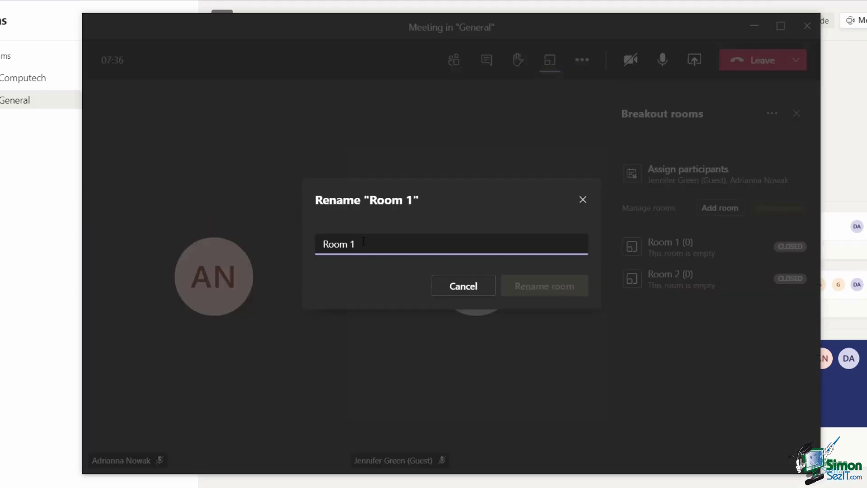
{"action": "key", "text": "ctrl+a"}
{"action": "type", "text": "Team "}
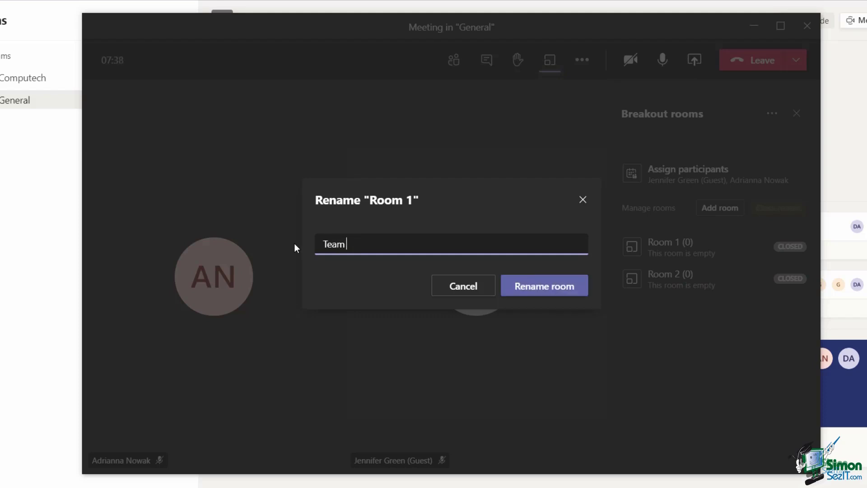
{"action": "type", "text": "A"}
{"action": "left_click", "coordinate": [565, 298]}
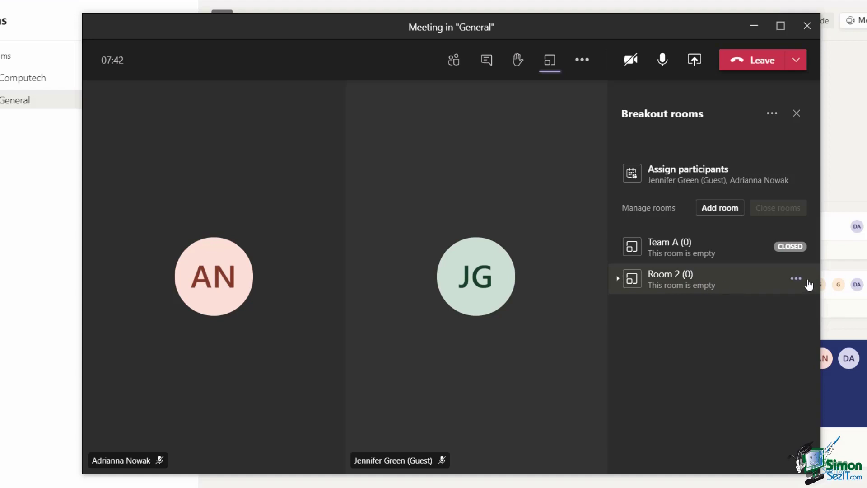
- Rename the breakout room Room 2 as Team B
{"action": "left_click", "coordinate": [795, 280]}
{"action": "left_click", "coordinate": [737, 353]}
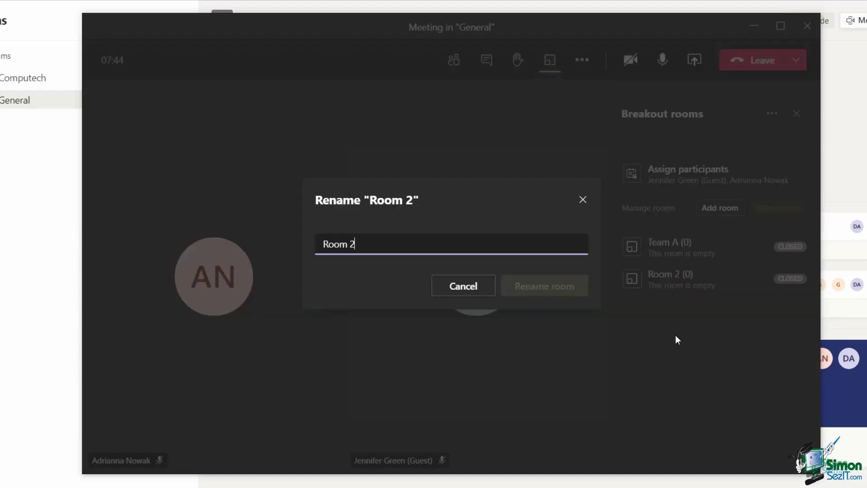
{"action": "key", "text": "BackSpace"}
{"action": "key", "text": "BackSpace"}
{"action": "key", "text": "BackSpace"}
{"action": "key", "text": "BackSpace"}
{"action": "key", "text": "BackSpace"}
{"action": "key", "text": "BackSpace"}
{"action": "type", "text": "Team B"}
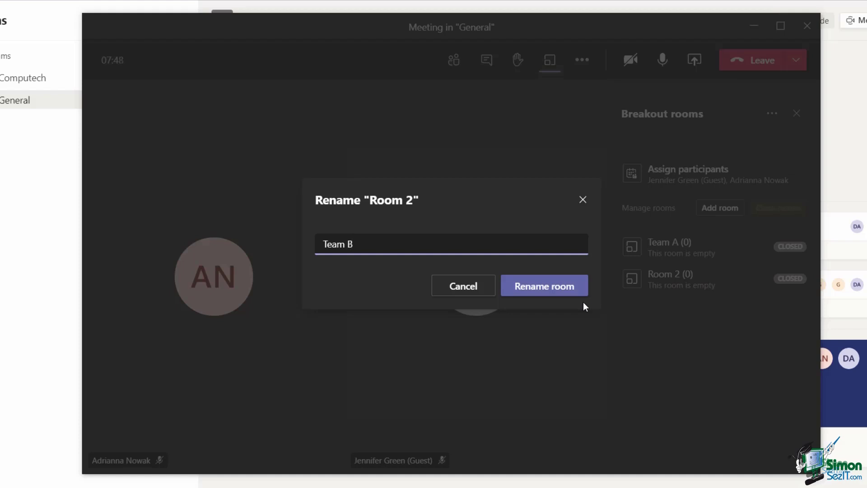
{"action": "left_click", "coordinate": [553, 284]}
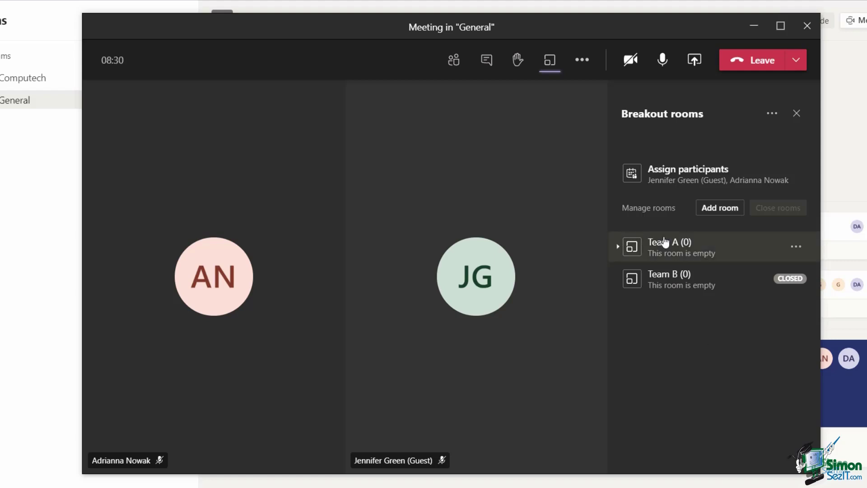
- Assign the guest participant to the Team A breakout room
{"action": "left_click", "coordinate": [619, 177]}
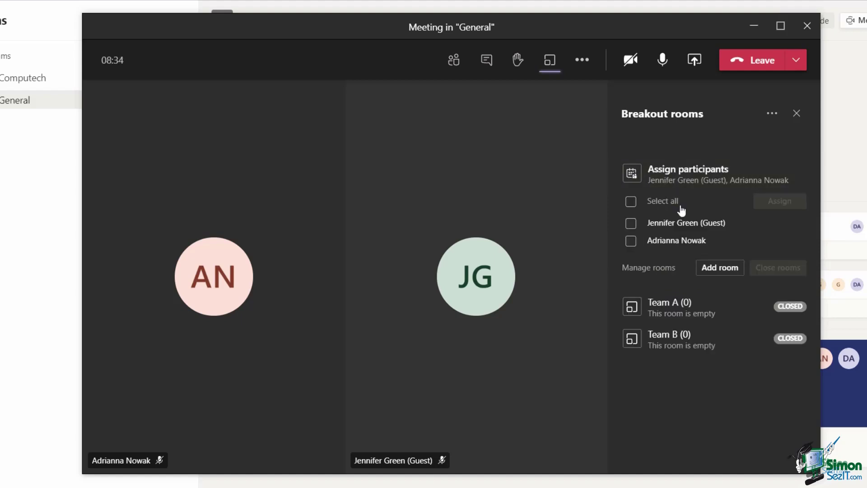
{"action": "left_click", "coordinate": [631, 224]}
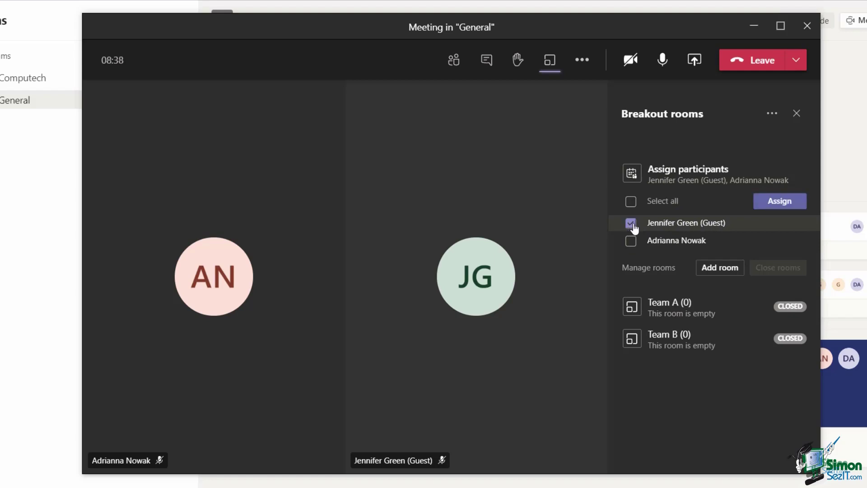
{"action": "left_click", "coordinate": [783, 202]}
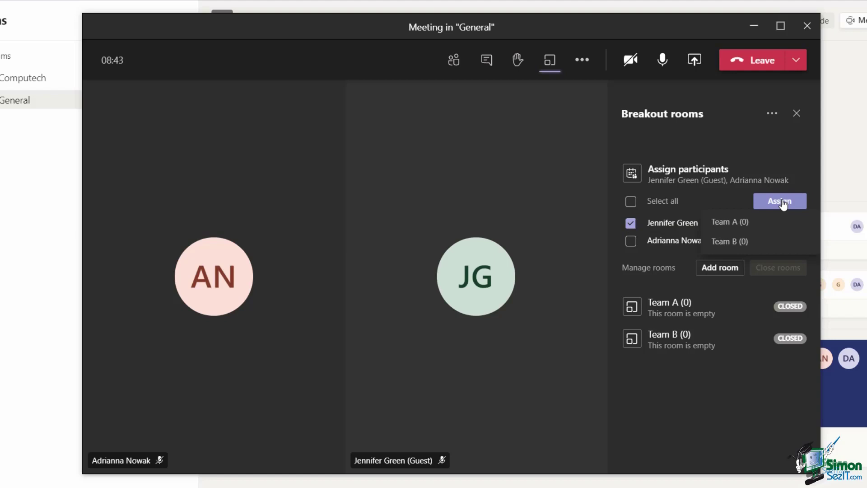
{"action": "left_click", "coordinate": [733, 229]}
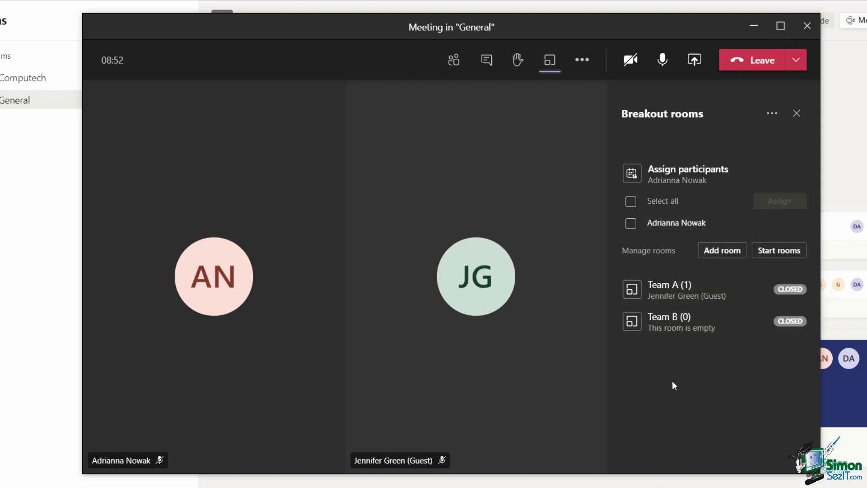
- Check the members of Team A and assign the remaining unassigned participant to Team B
{"action": "left_click", "coordinate": [620, 291]}
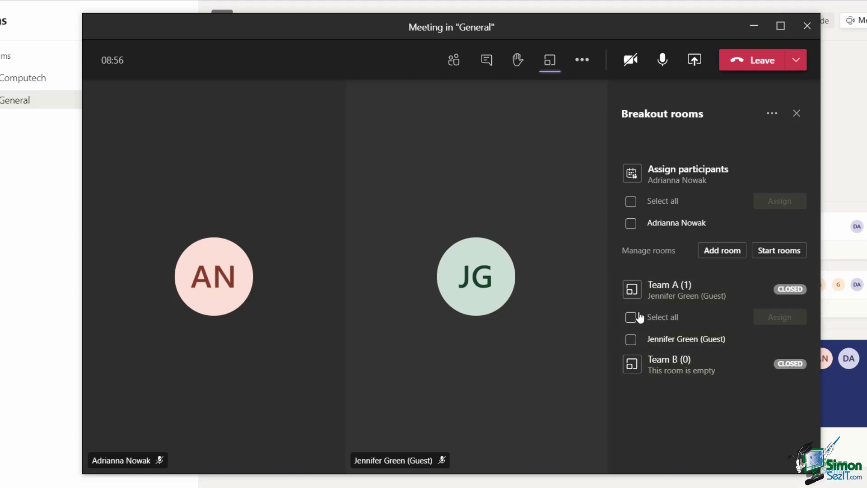
{"action": "left_click", "coordinate": [618, 292]}
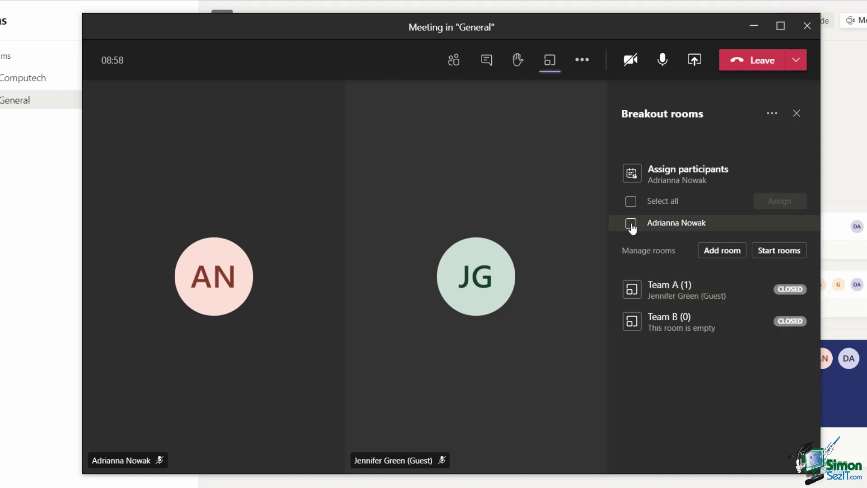
{"action": "left_click", "coordinate": [631, 224]}
{"action": "left_click", "coordinate": [785, 201]}
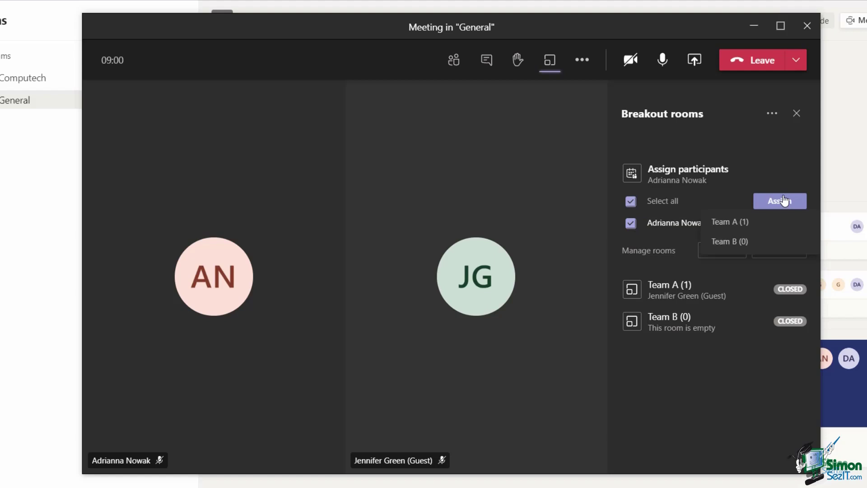
{"action": "left_click", "coordinate": [758, 243]}
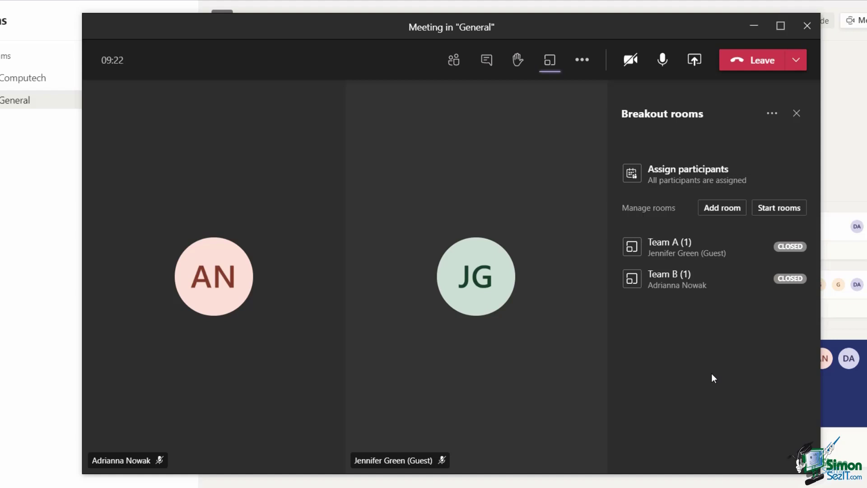
- Reassign the Team B participant to the Team A breakout room
{"action": "left_click", "coordinate": [617, 280]}
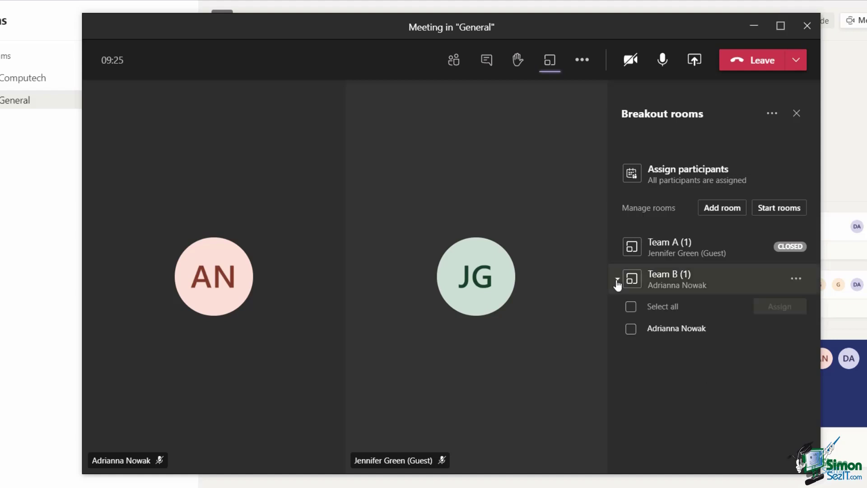
{"action": "left_click", "coordinate": [631, 330]}
{"action": "left_click", "coordinate": [793, 308]}
{"action": "left_click", "coordinate": [746, 348]}
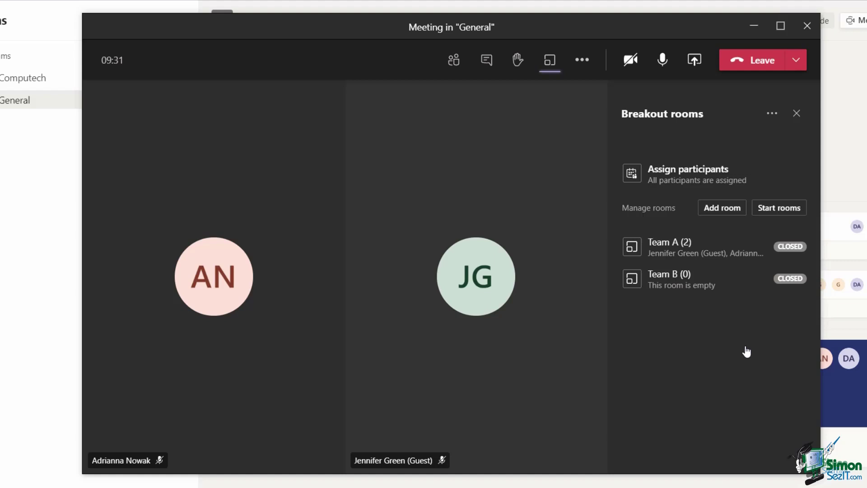
- Move the non-guest participant from Team A back to the Team B breakout room
{"action": "mouse_move", "coordinate": [671, 261]}
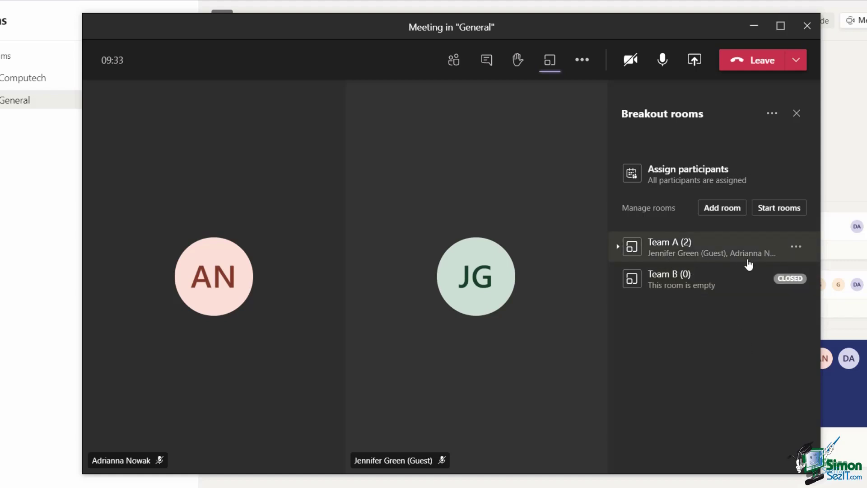
{"action": "mouse_move", "coordinate": [726, 292]}
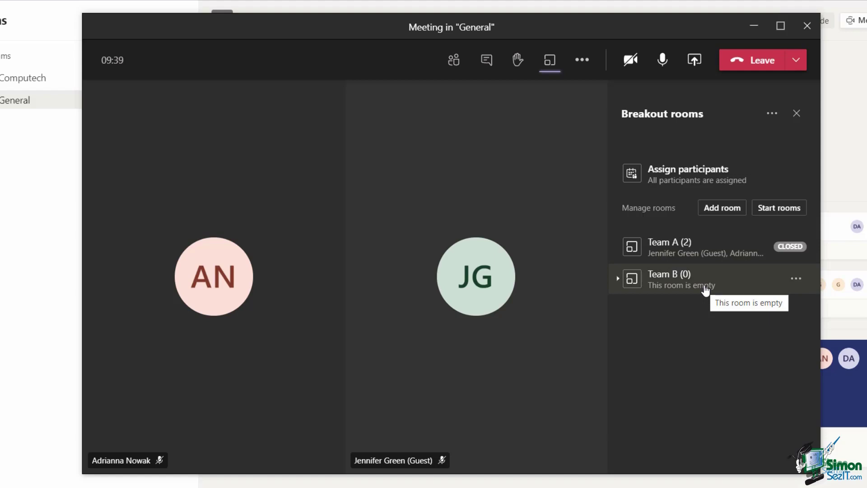
{"action": "left_click", "coordinate": [617, 247]}
{"action": "left_click", "coordinate": [631, 314]}
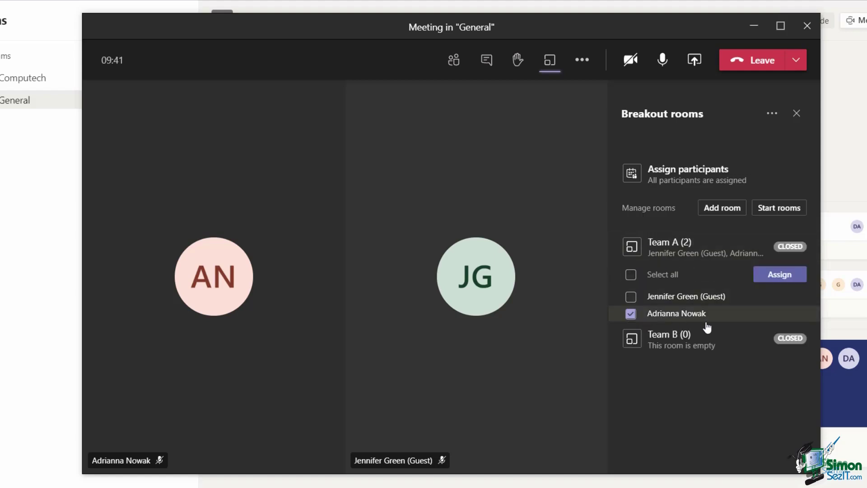
{"action": "left_click", "coordinate": [773, 275]}
{"action": "left_click", "coordinate": [741, 315]}
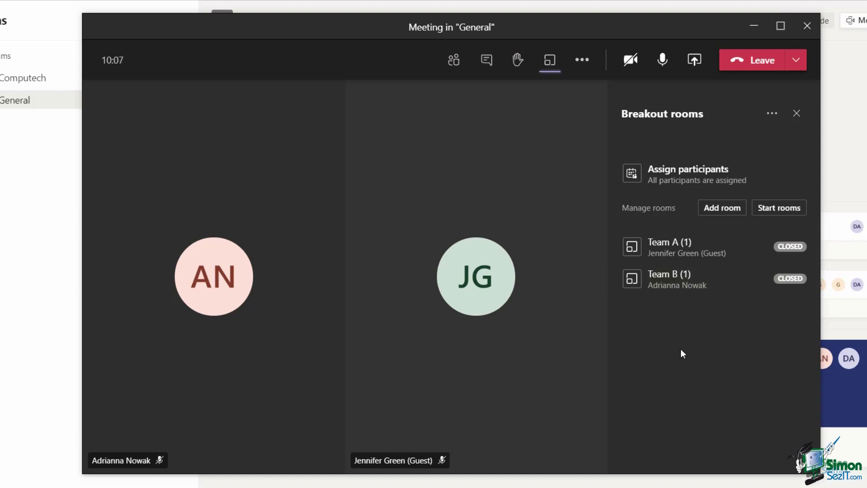
- Add a third breakout room and rename it Team C
{"action": "left_click", "coordinate": [718, 209]}
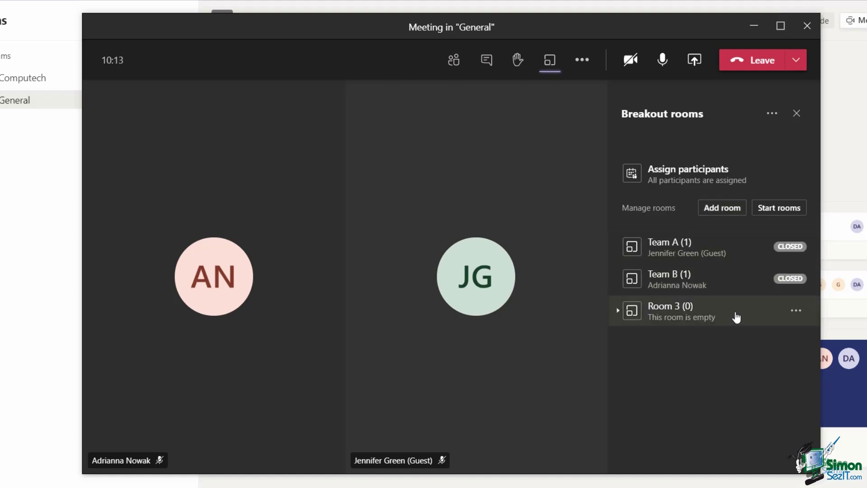
{"action": "left_click", "coordinate": [797, 312]}
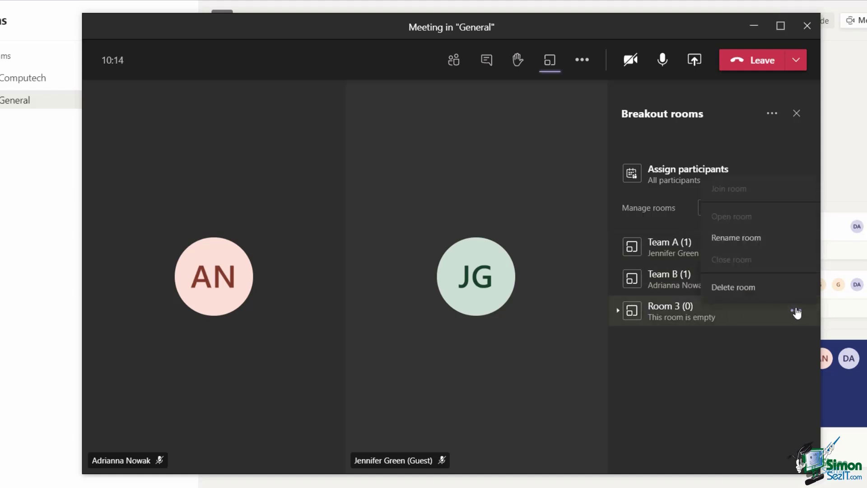
{"action": "left_click", "coordinate": [736, 245]}
{"action": "key", "text": "ctrl+a"}
{"action": "type", "text": "Team C"}
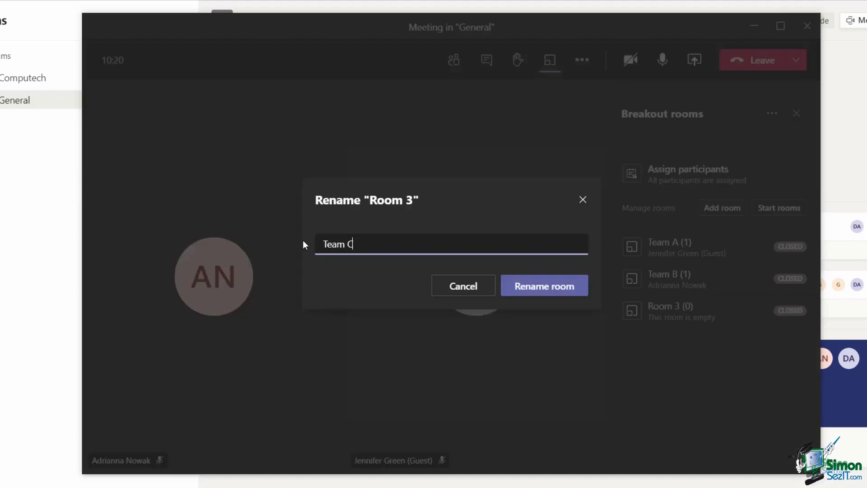
{"action": "left_click", "coordinate": [533, 285]}
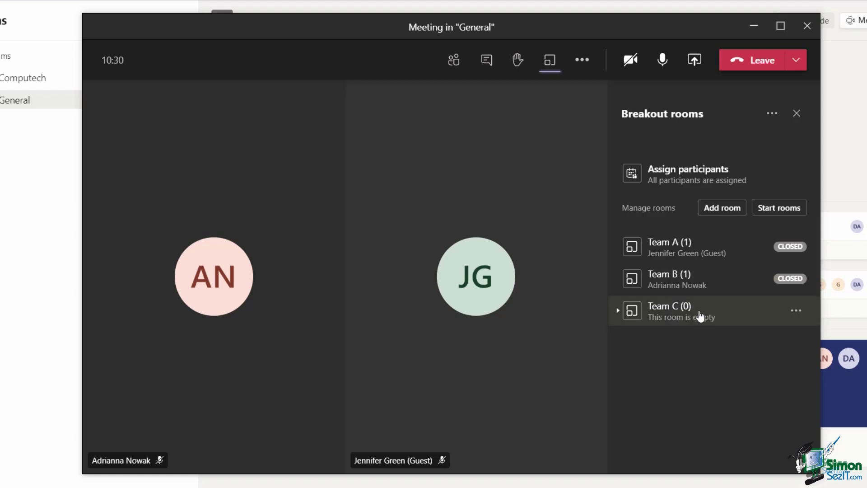
- Delete the Team C breakout room and confirm the deletion
{"action": "left_click", "coordinate": [797, 311]}
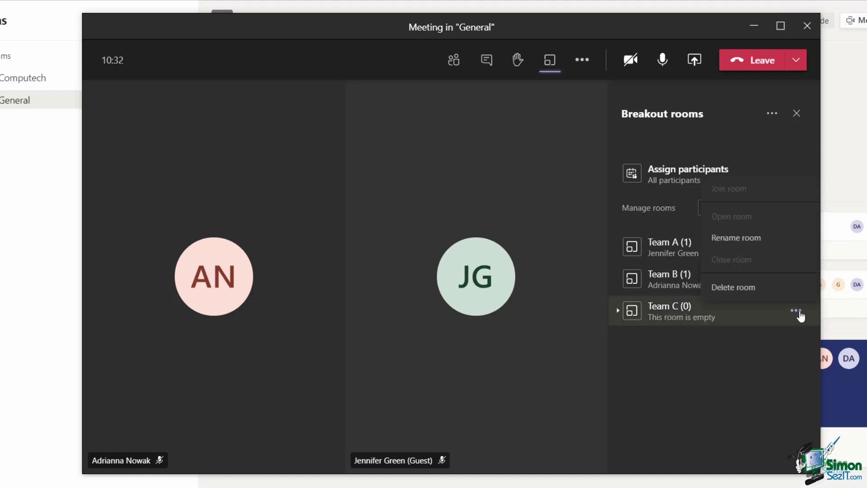
{"action": "left_click", "coordinate": [756, 289]}
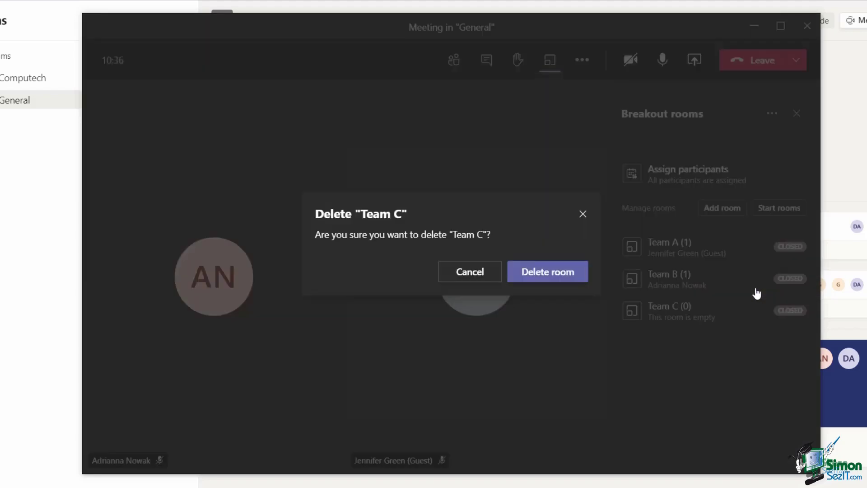
{"action": "left_click", "coordinate": [548, 281]}
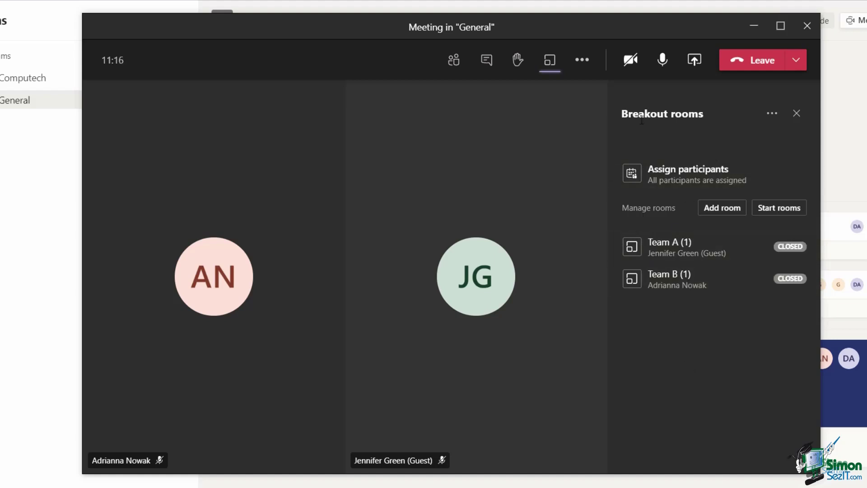
- In the breakout rooms settings, allow participants to return to the main meeting, and go back to the room list
{"action": "left_click", "coordinate": [773, 114]}
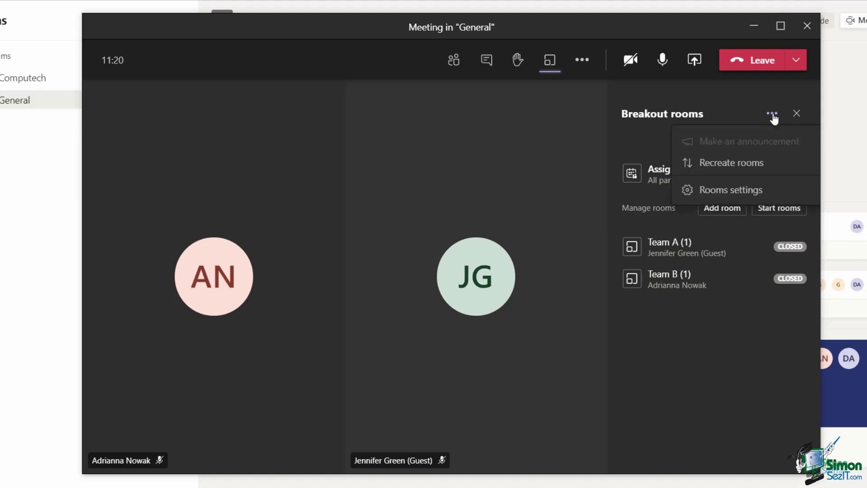
{"action": "left_click", "coordinate": [758, 199]}
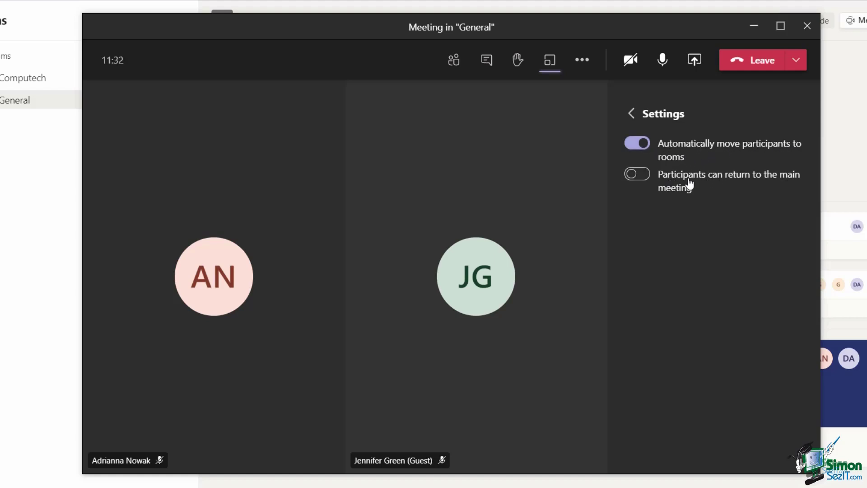
{"action": "left_click", "coordinate": [647, 176]}
{"action": "left_click", "coordinate": [632, 113]}
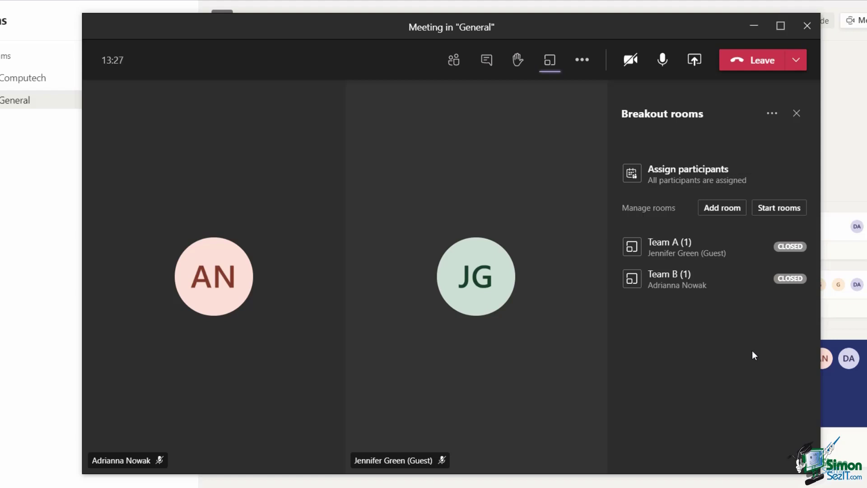
- Start all breakout rooms at once instead of opening Team A individually
{"action": "mouse_move", "coordinate": [687, 250]}
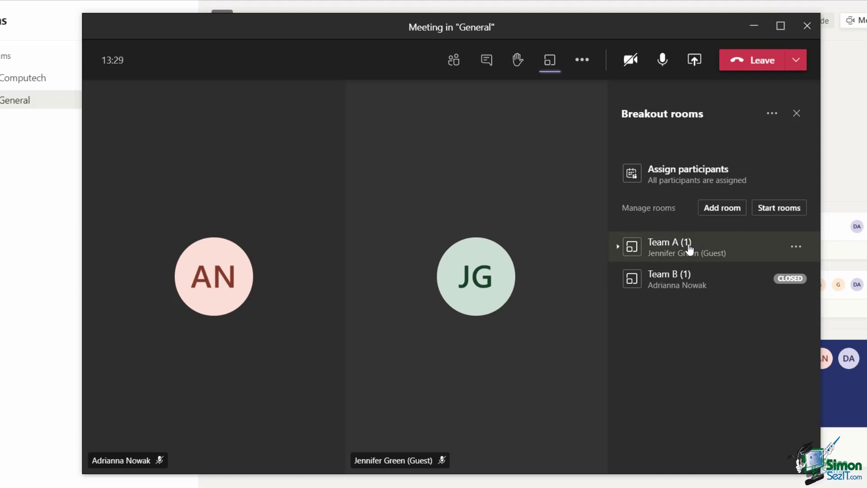
{"action": "left_click", "coordinate": [798, 246]}
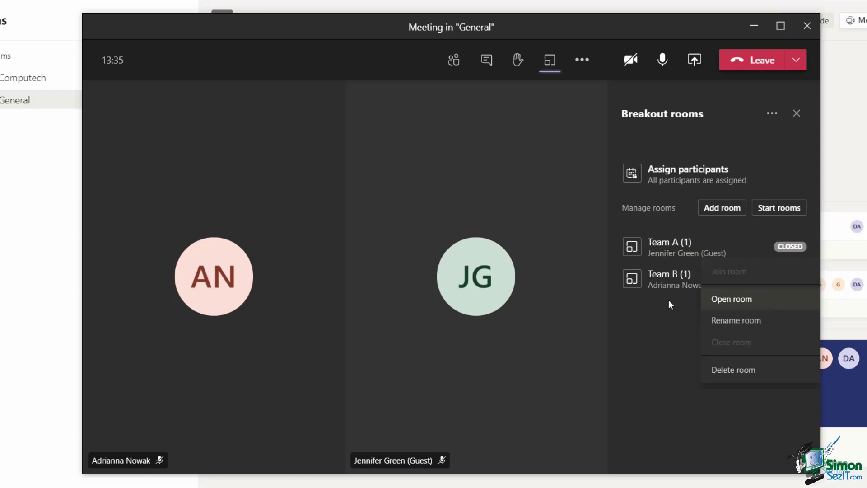
{"action": "left_click", "coordinate": [662, 344]}
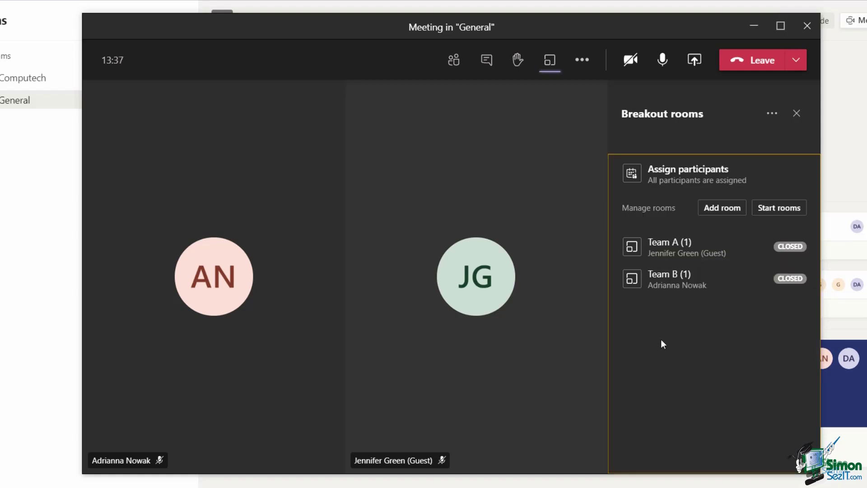
{"action": "left_click", "coordinate": [784, 209]}
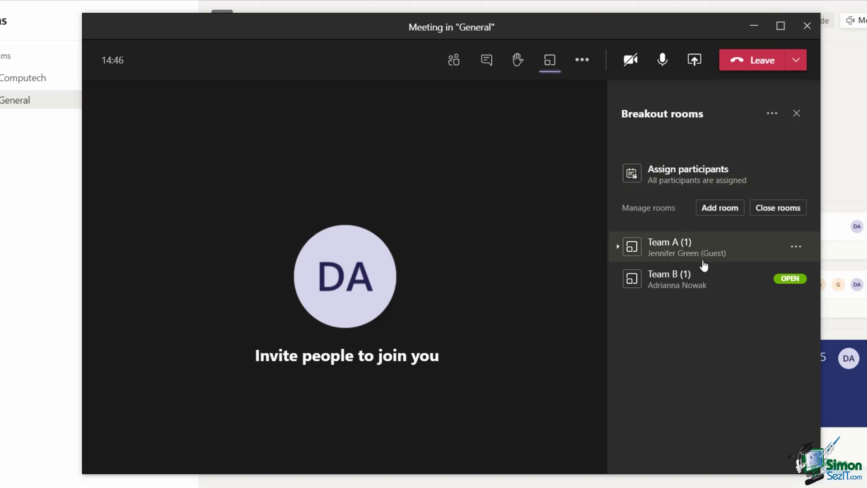
- Join the Team A breakout room to view its participants list, and leave the room
{"action": "left_click", "coordinate": [796, 247]}
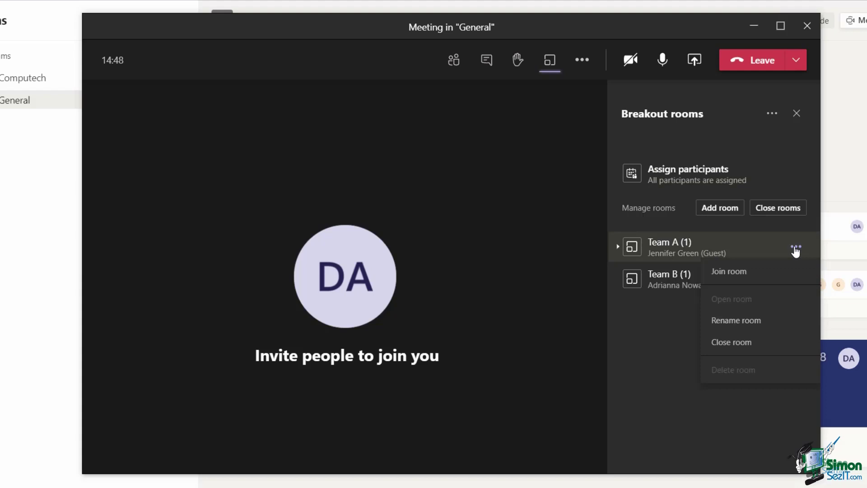
{"action": "left_click", "coordinate": [755, 274]}
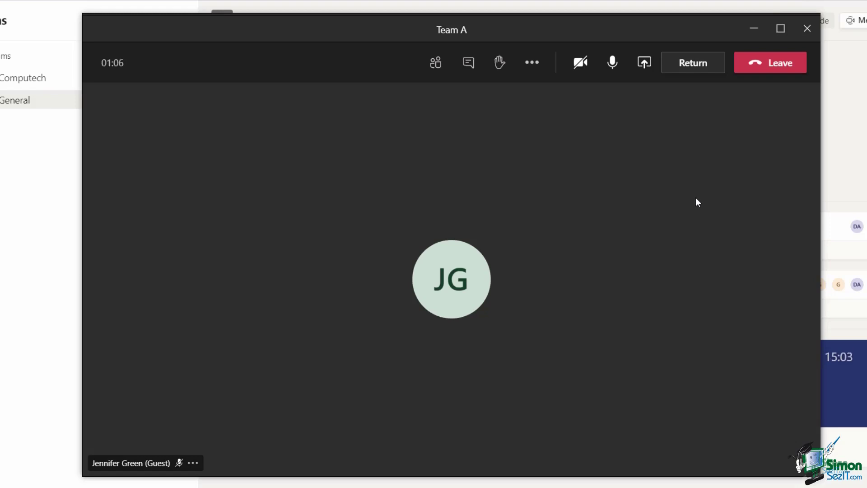
{"action": "left_click", "coordinate": [436, 63]}
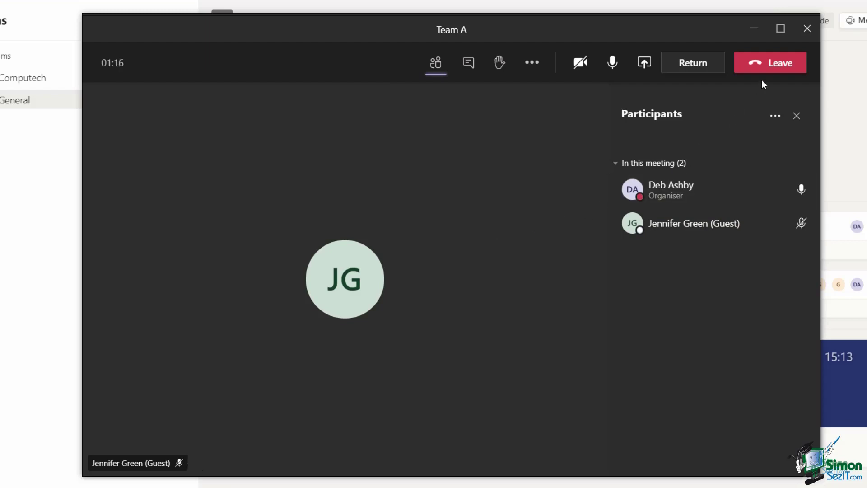
{"action": "left_click", "coordinate": [768, 63]}
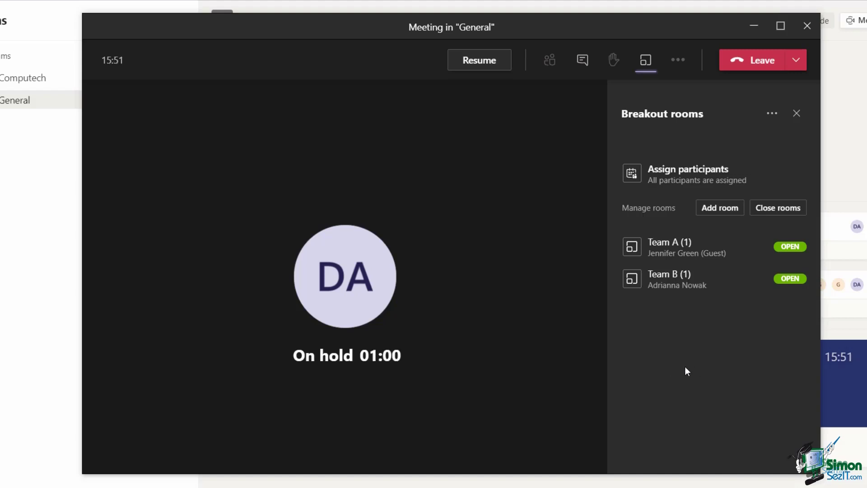
- Send the announcement "Please finish up in 2 minutes!" to the breakout rooms
{"action": "left_click", "coordinate": [773, 115]}
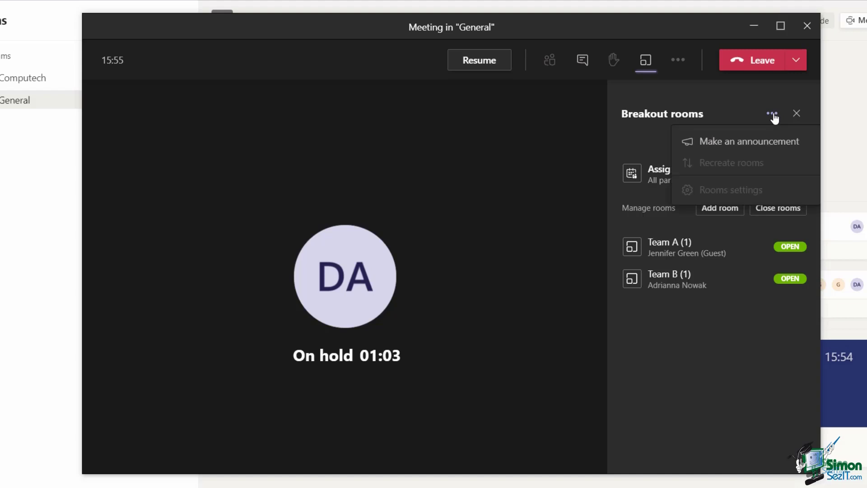
{"action": "left_click", "coordinate": [768, 146]}
{"action": "type", "text": "Please finish up in 2 minutes!"}
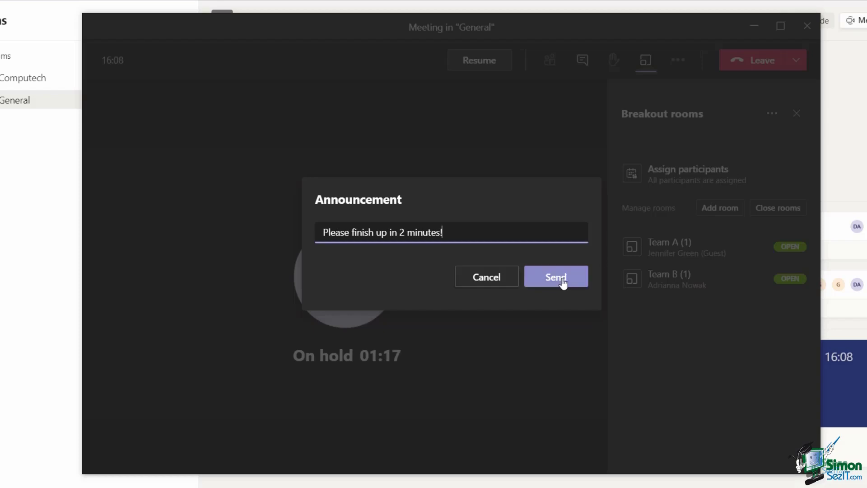
{"action": "left_click", "coordinate": [555, 277]}
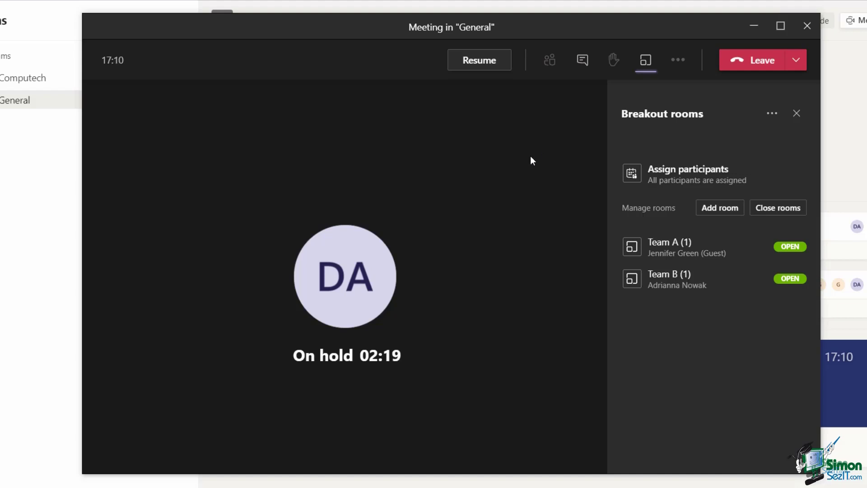
- Close all breakout rooms at once instead of closing Team A individually
{"action": "mouse_move", "coordinate": [720, 244]}
{"action": "left_click", "coordinate": [795, 247]}
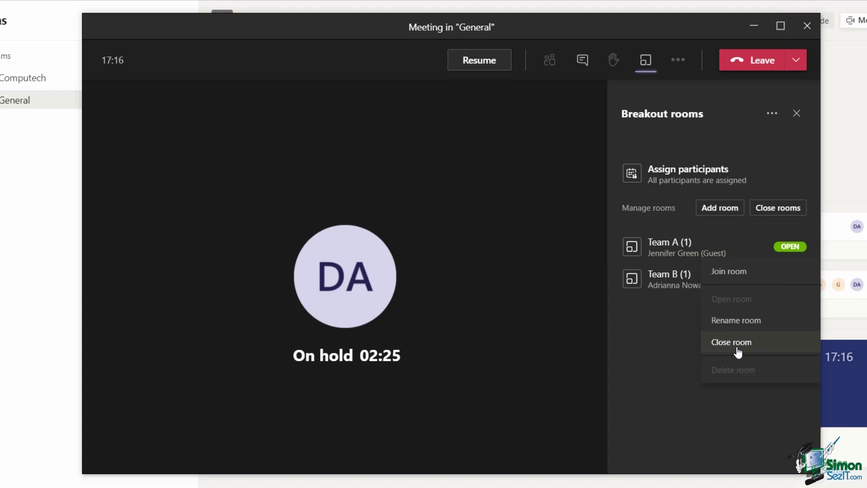
{"action": "left_click", "coordinate": [640, 343]}
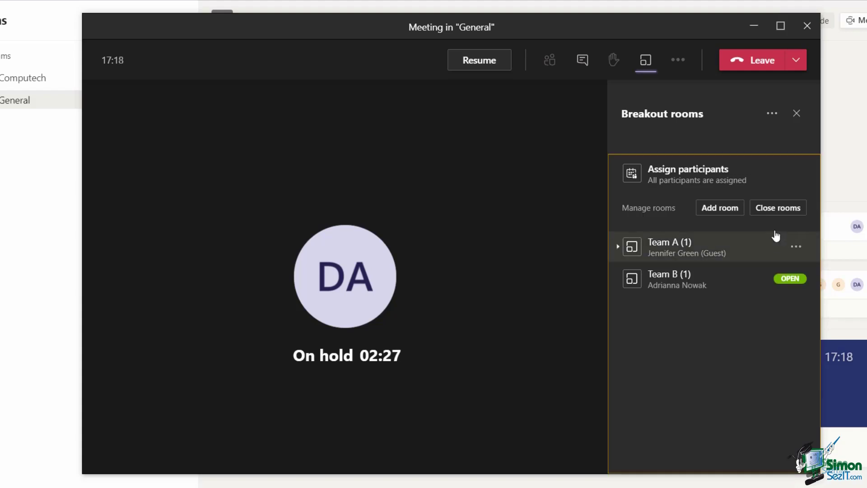
{"action": "left_click", "coordinate": [778, 209]}
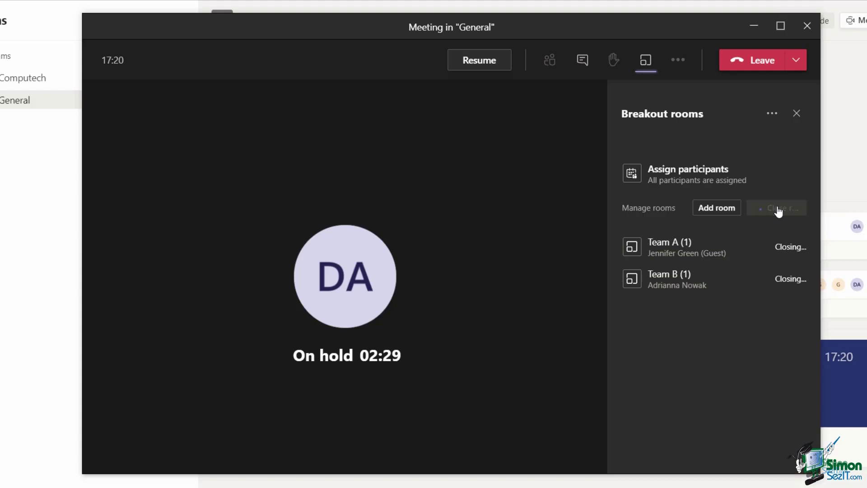